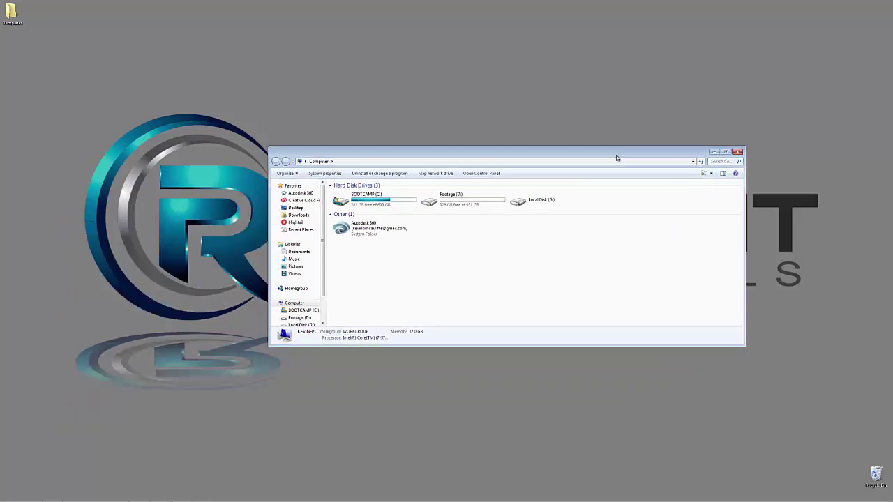
Step: Open the Rampant_4K_Bonus_Flares_001 folder on Footage (D:) and bring up the first movie's context menu
double_click(461, 201)
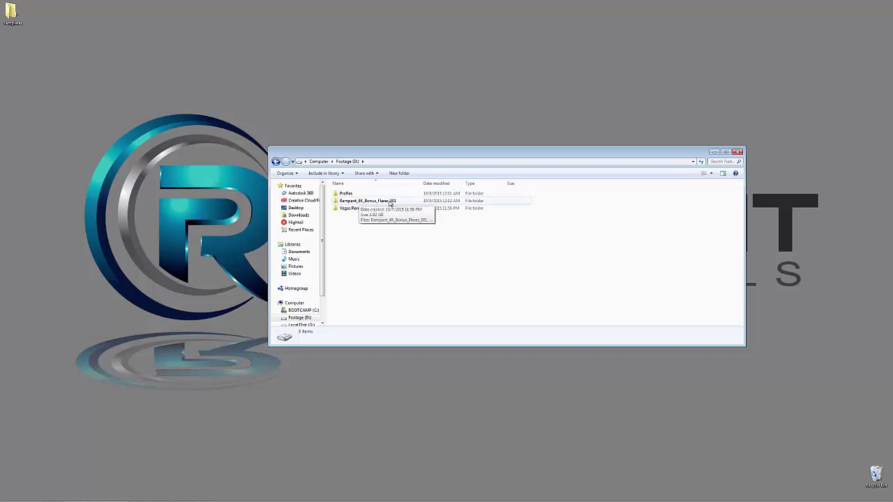
double_click(367, 203)
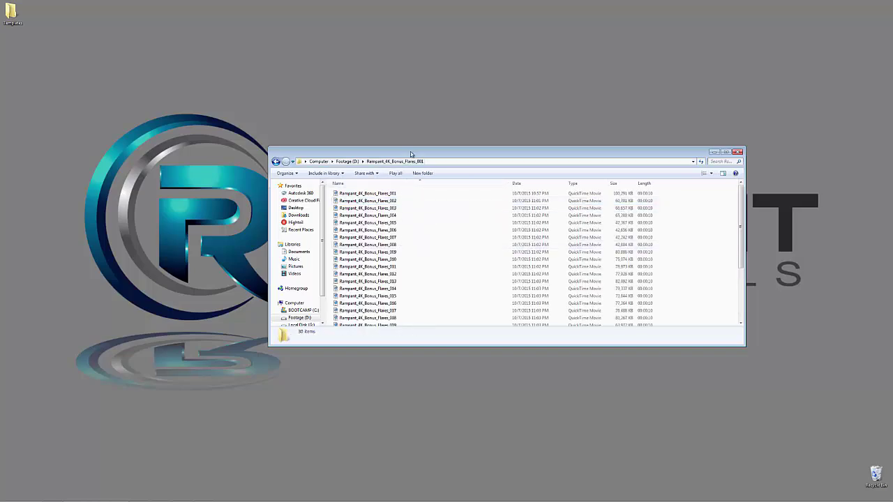
drag(417, 152, 356, 104)
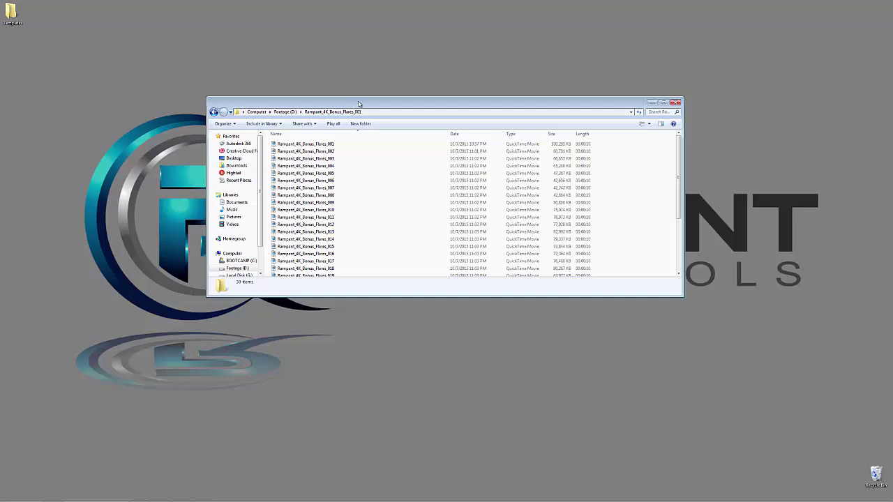
click(312, 146)
right_click(311, 146)
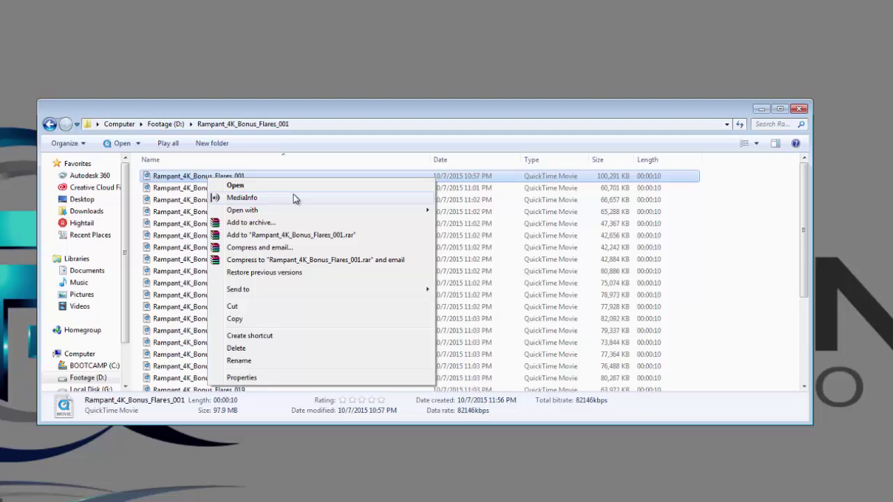
Step: Inspect Rampant_4K_Bonus_Flares_001.mov in MediaInfo: ProRes, 4096×2160, 23.976 fps, about 10 seconds
click(294, 199)
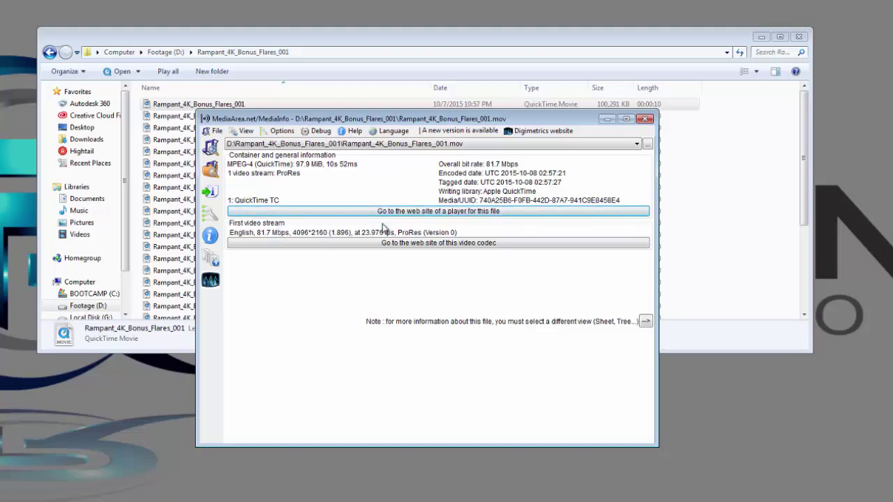
Step: Close the MediaInfo report and open the Rampant_4K_Bonus_Flares_016 movie from the folder
click(646, 118)
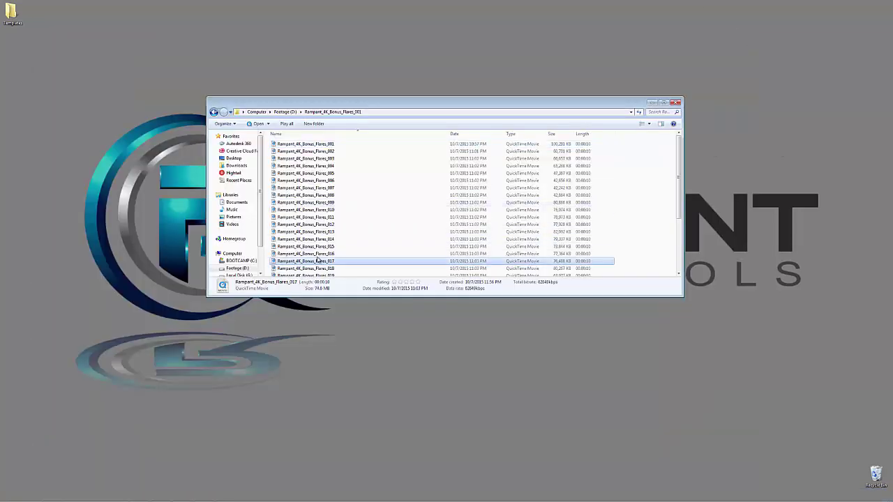
double_click(348, 254)
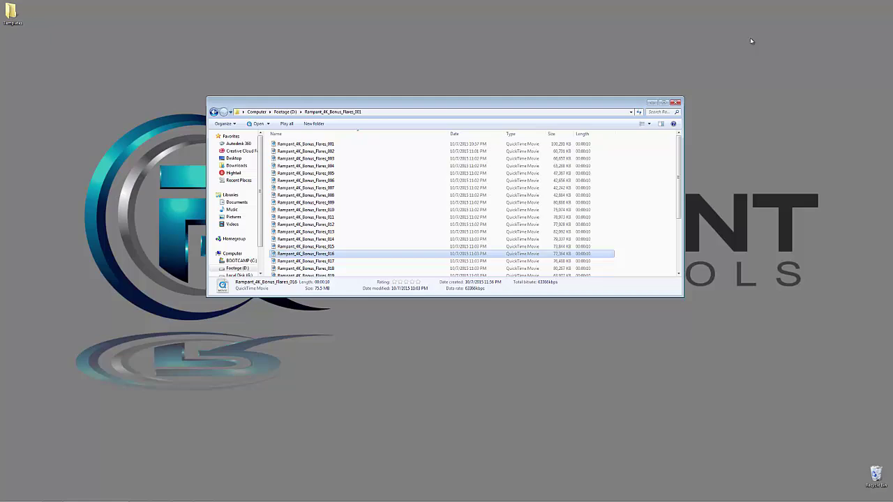
Step: Import Rampant_4K_Bonus_Flares_004.mov from the flare folder into the After Effects project
key(alt+Tab)
key(alt+Tab)
key(alt+Tab)
key(alt+Tab)
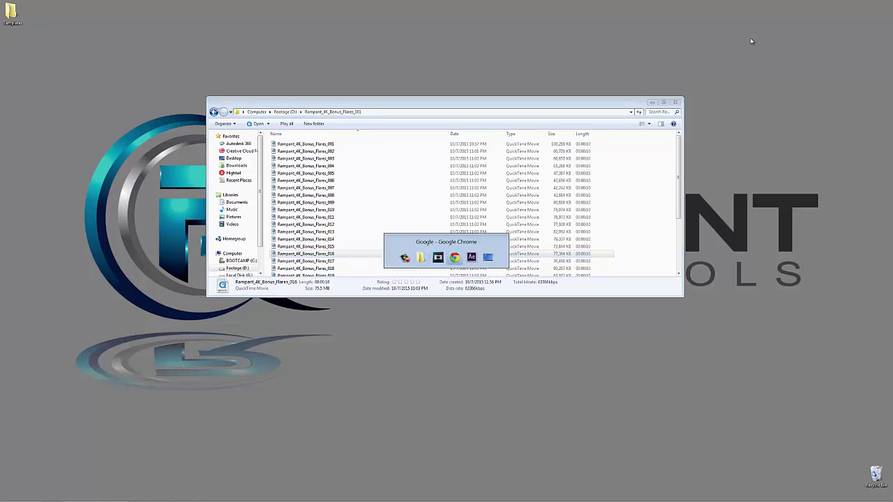
key(alt+Tab)
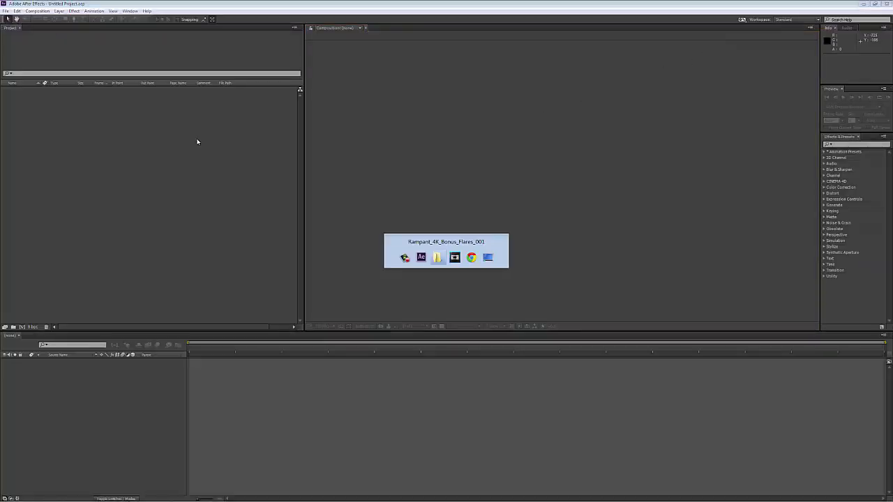
drag(305, 165, 150, 211)
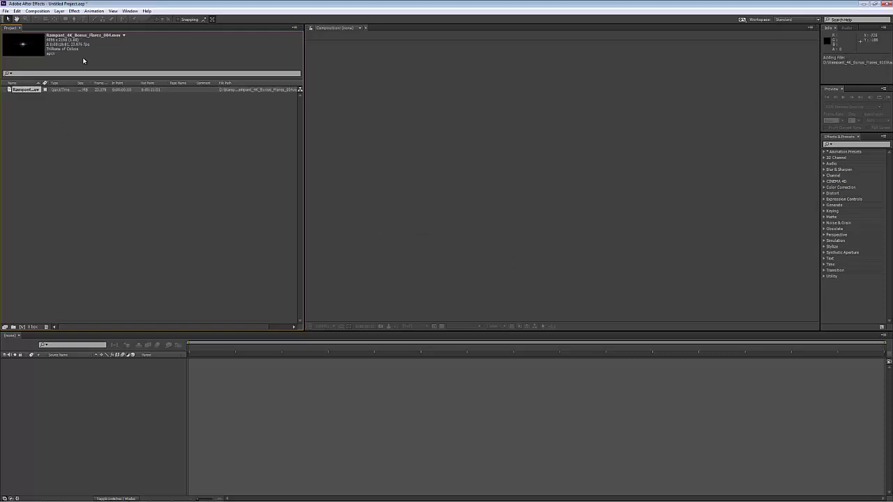
Step: Preview the flare footage, scrubbing through to 09:12f and back to the start
double_click(11, 90)
drag(431, 310, 566, 311)
drag(465, 312, 765, 307)
drag(654, 305, 277, 303)
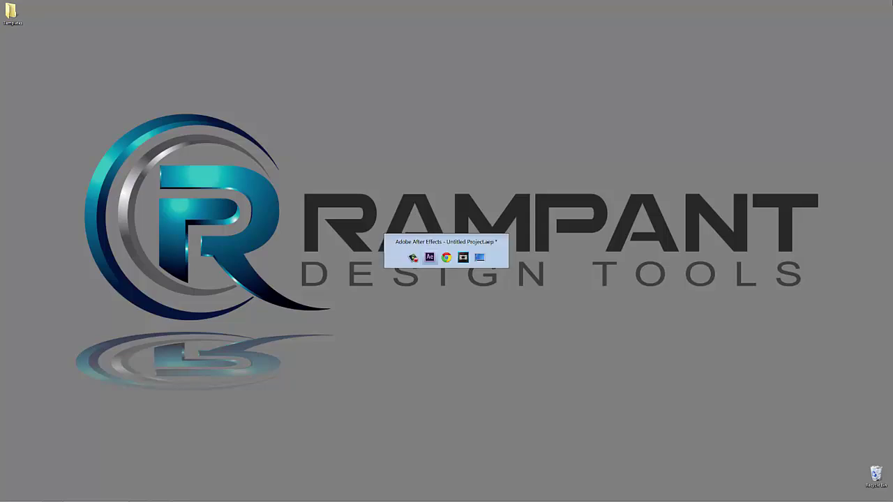
key(alt+Tab)
key(alt+Tab)
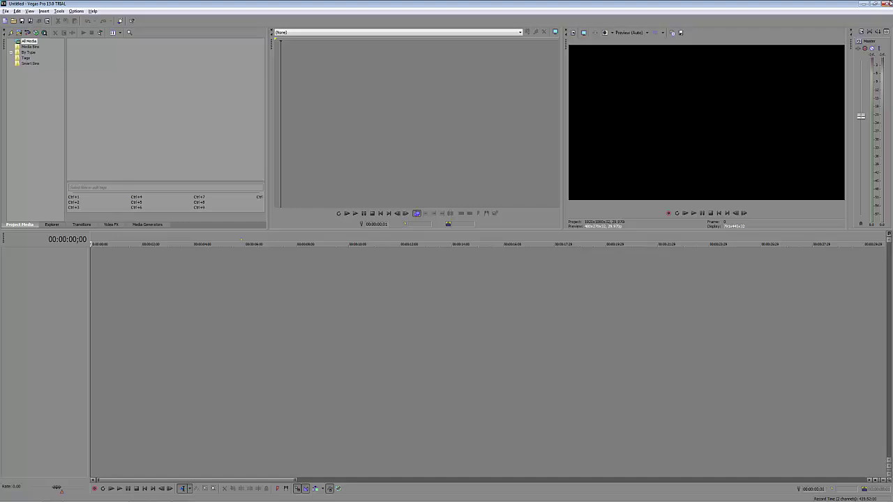
Step: Import the first ProRes basketball clip, match the project to its 23.976 fps settings, and play it back
right_click(120, 59)
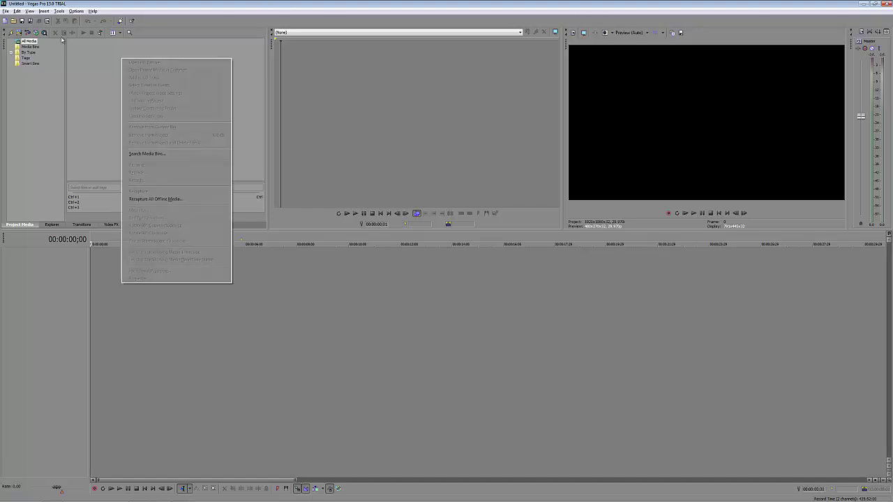
click(62, 39)
click(5, 10)
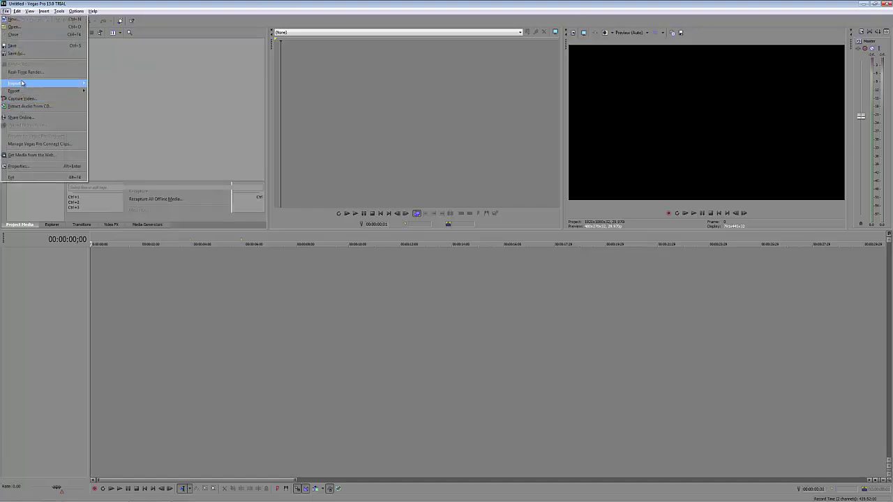
mouse_move(22, 83)
click(105, 84)
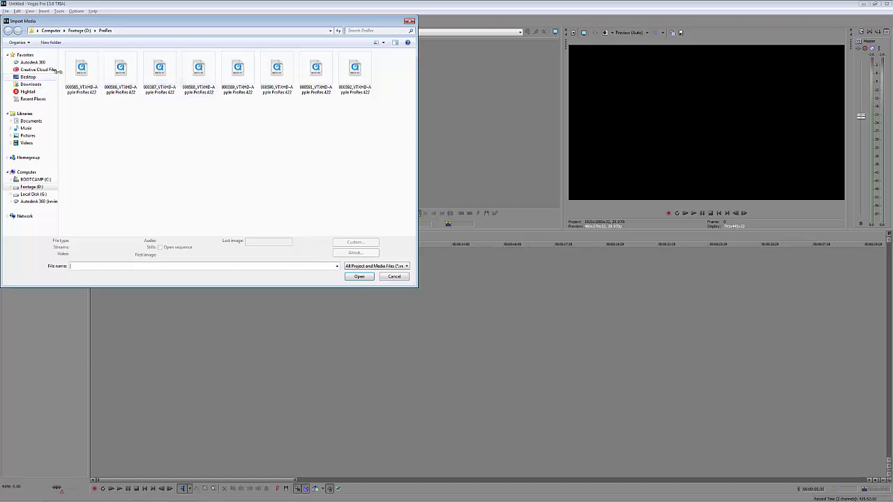
double_click(87, 76)
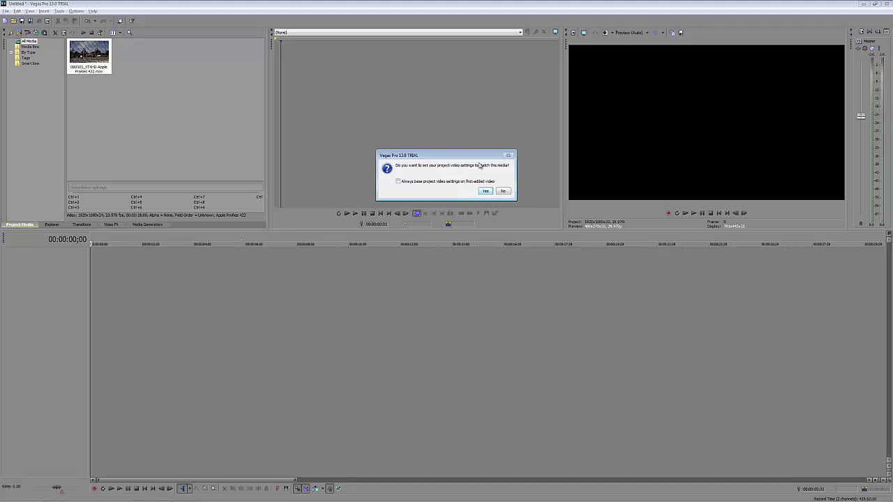
click(486, 192)
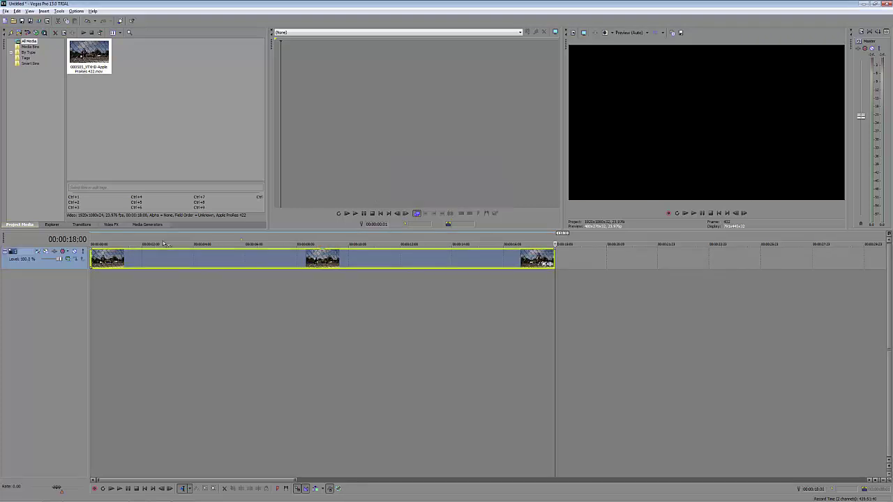
key(space)
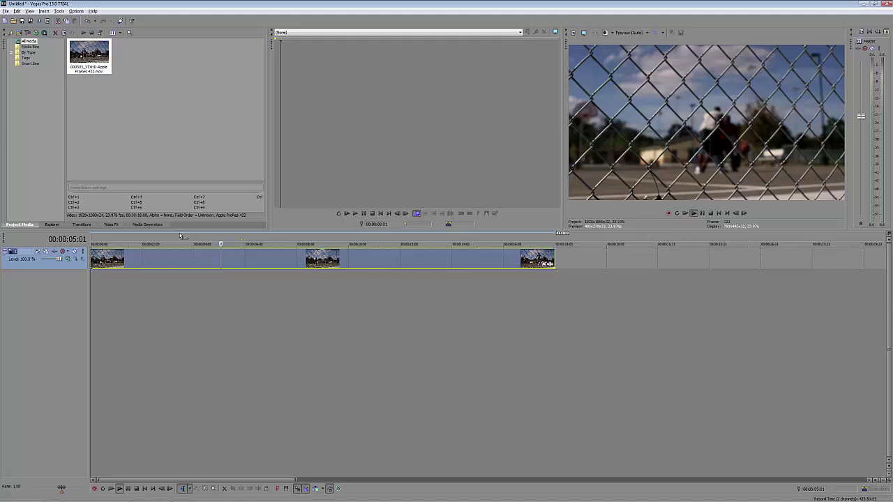
key(space)
Step: Add a new top video track with an empty event stretched to span the clip
right_click(166, 292)
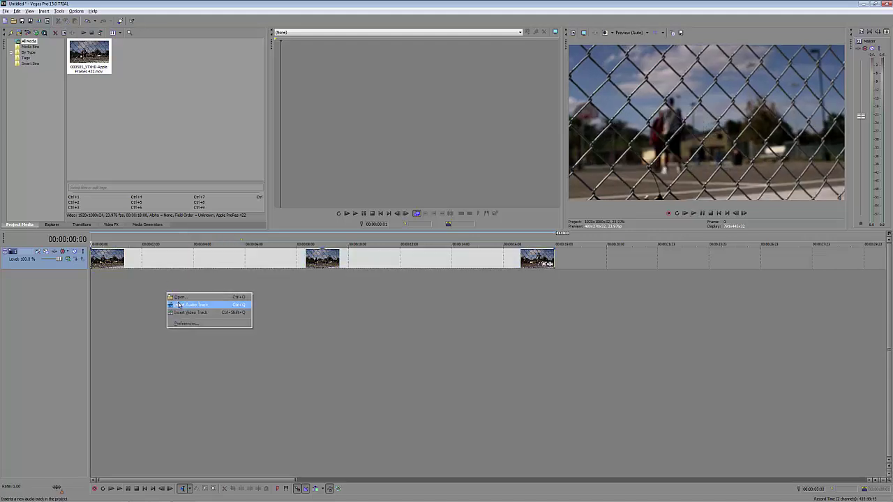
click(188, 305)
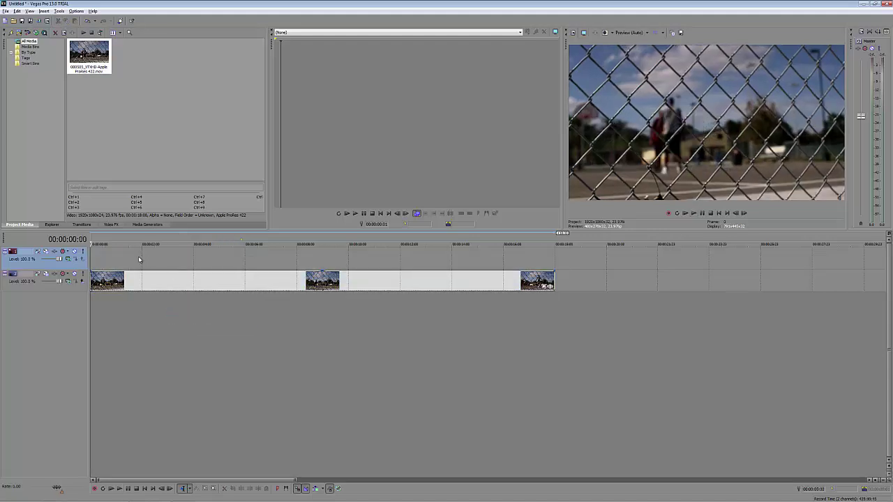
right_click(139, 256)
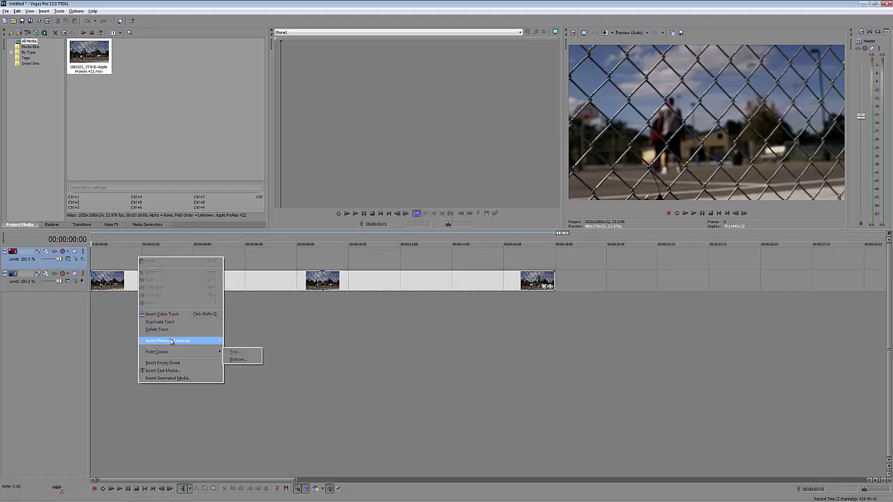
click(167, 363)
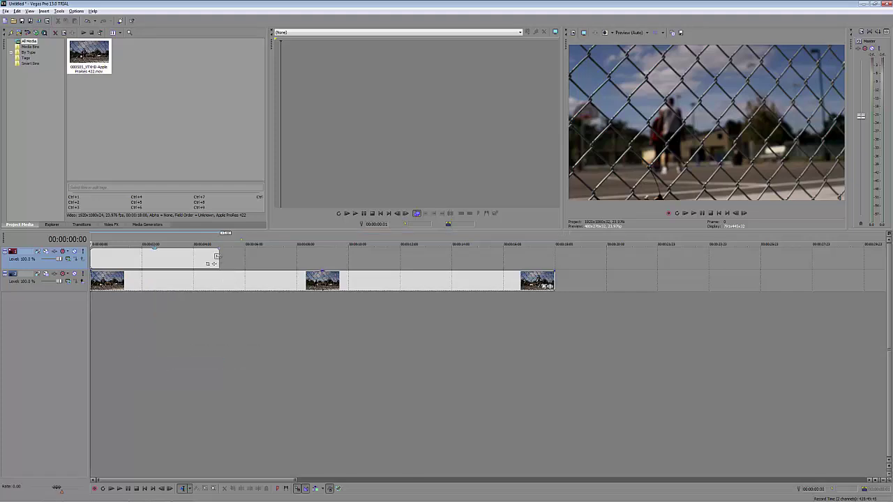
drag(222, 260, 554, 255)
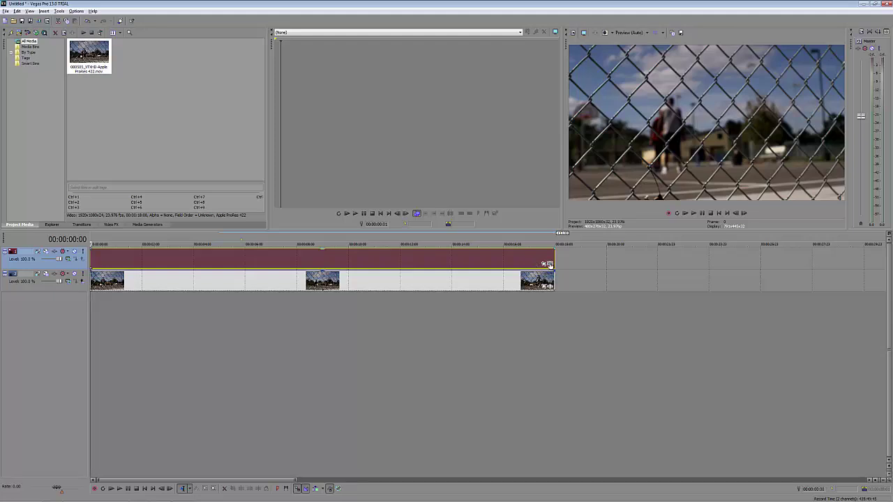
Step: Apply the BCC Extruded Text effect from BCC 3D Objects to the empty event
click(548, 265)
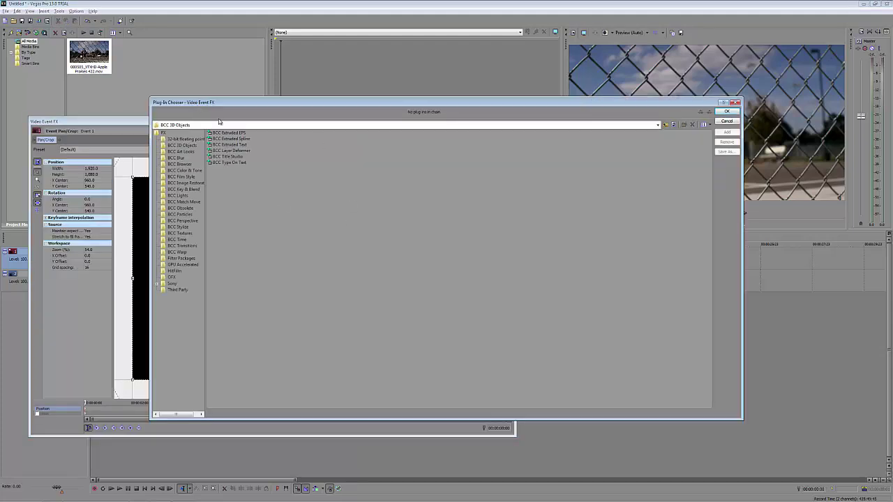
click(235, 145)
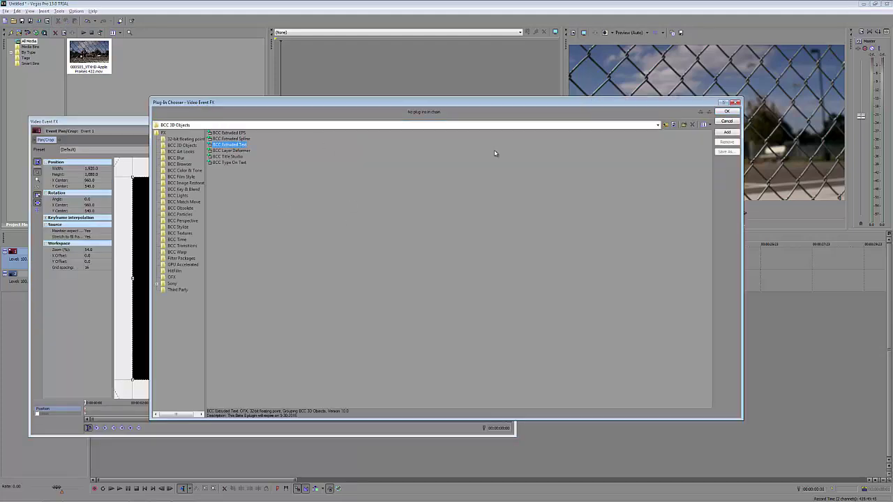
click(727, 133)
click(727, 111)
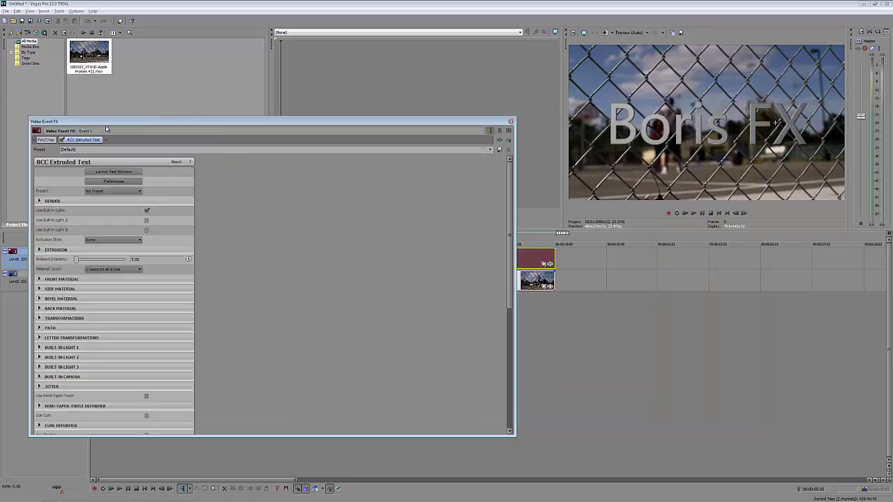
Step: Replace the 3D title text with 'BASKETBALL' in the Impact font and apply it
click(106, 172)
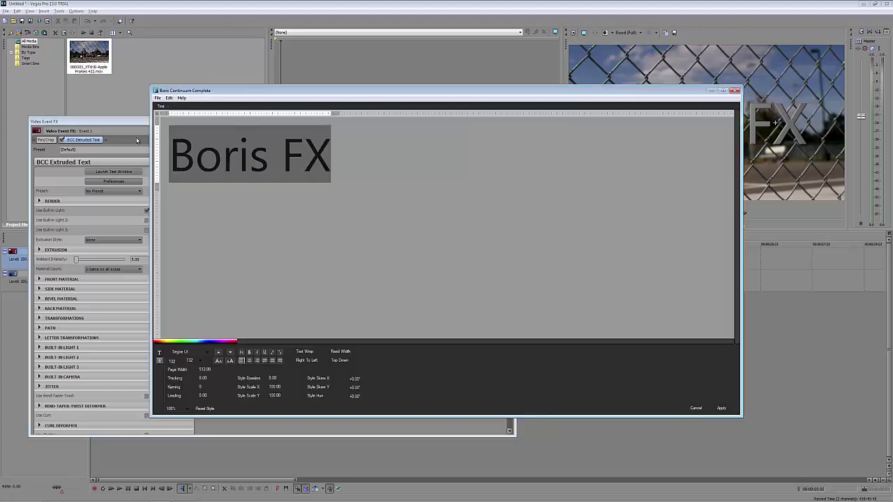
text(BASKE)
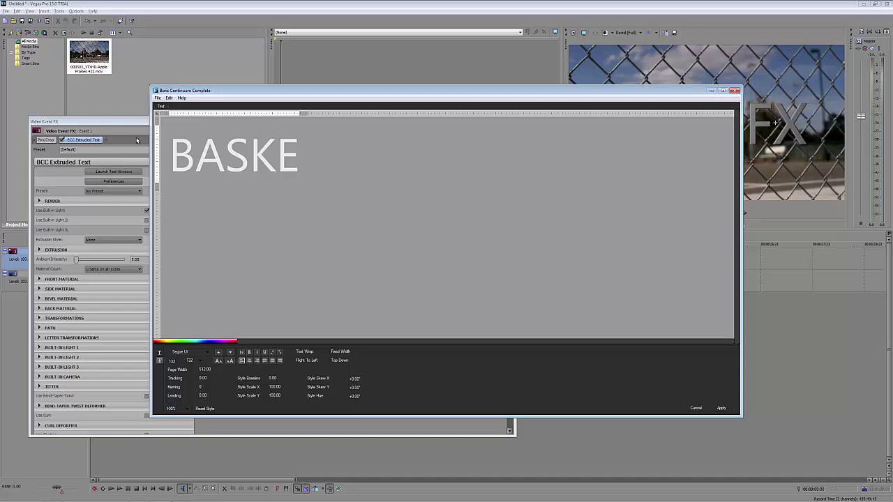
text(TBALL)
key(ctrl+a)
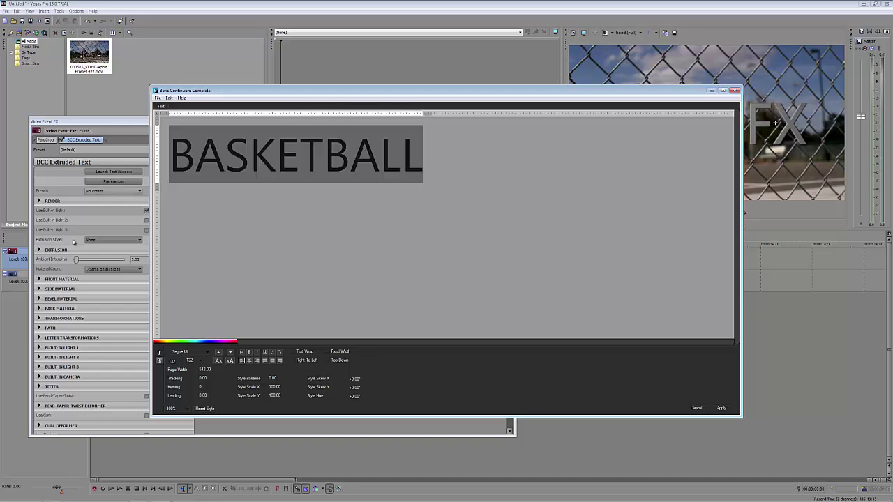
click(216, 352)
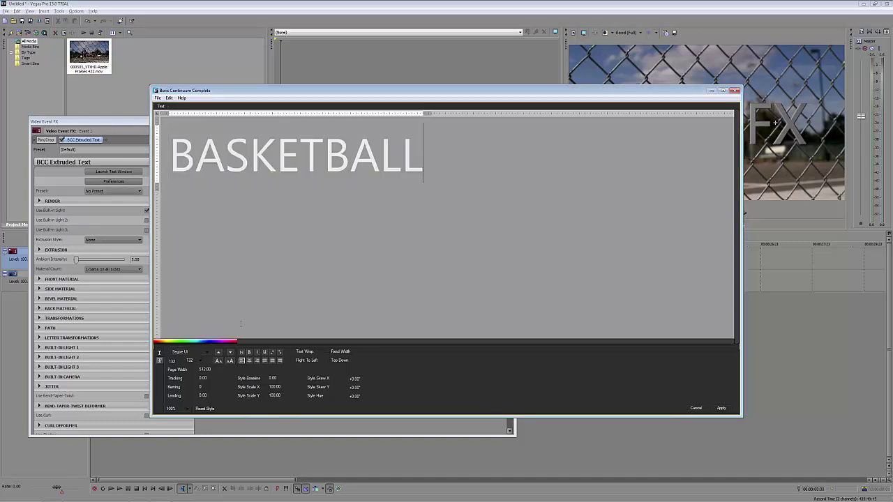
drag(237, 325, 246, 293)
click(180, 324)
double_click(371, 161)
click(194, 352)
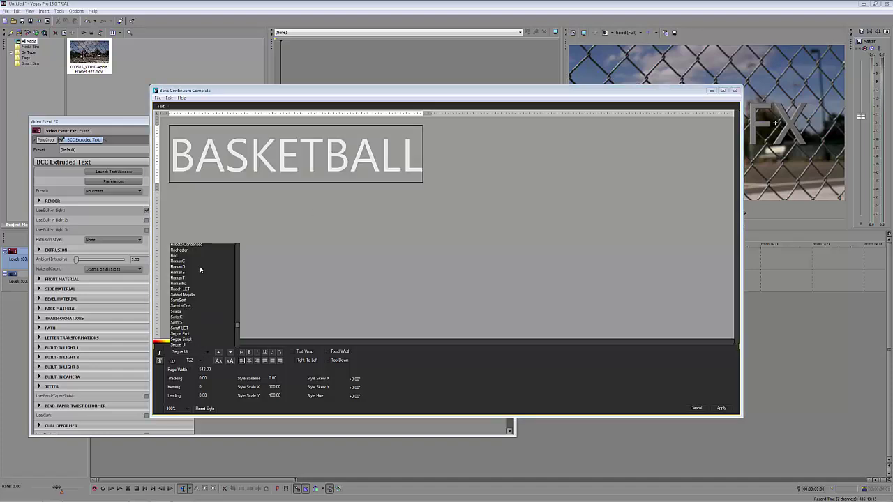
drag(238, 328, 243, 289)
click(179, 308)
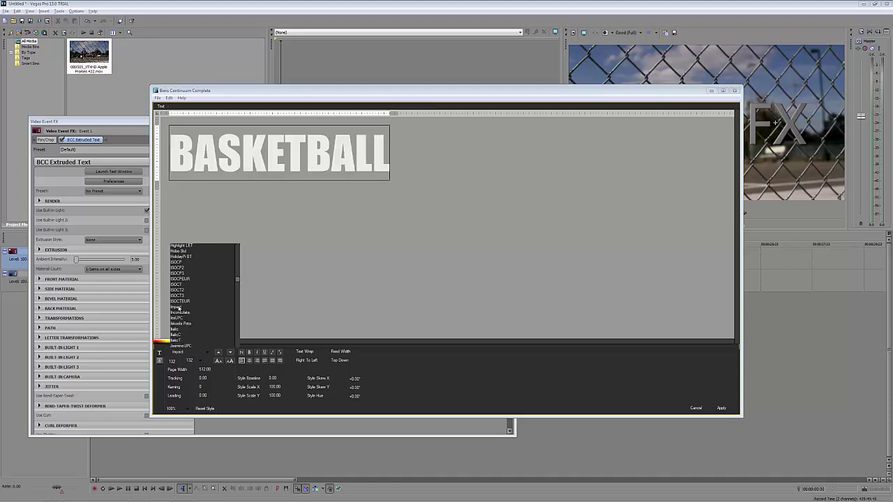
click(325, 212)
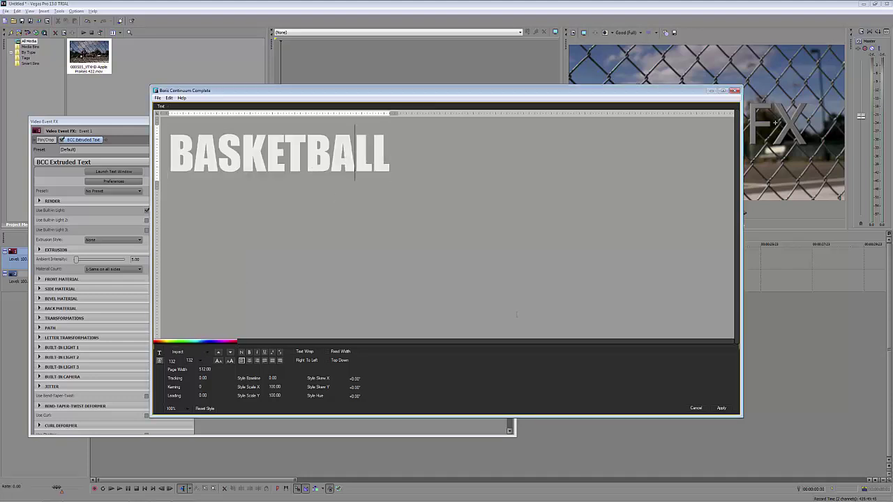
click(721, 408)
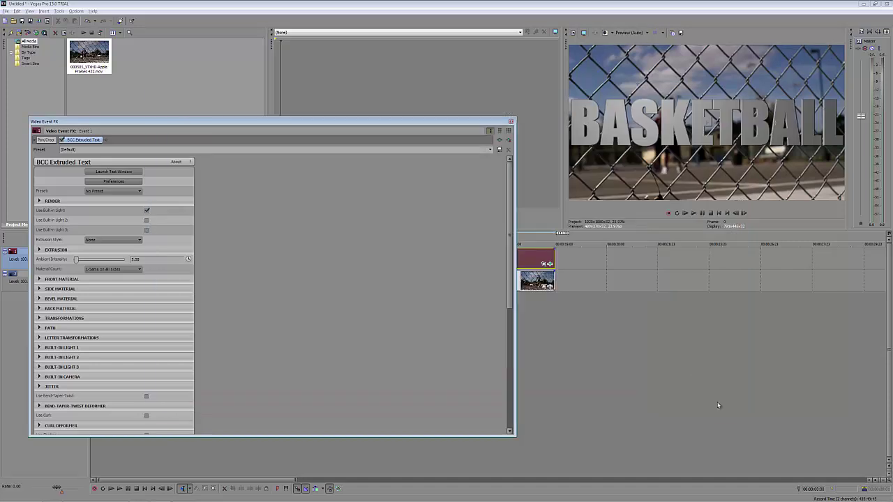
Step: Give the BASKETBALL text the blue Front Material preset
click(39, 279)
click(117, 288)
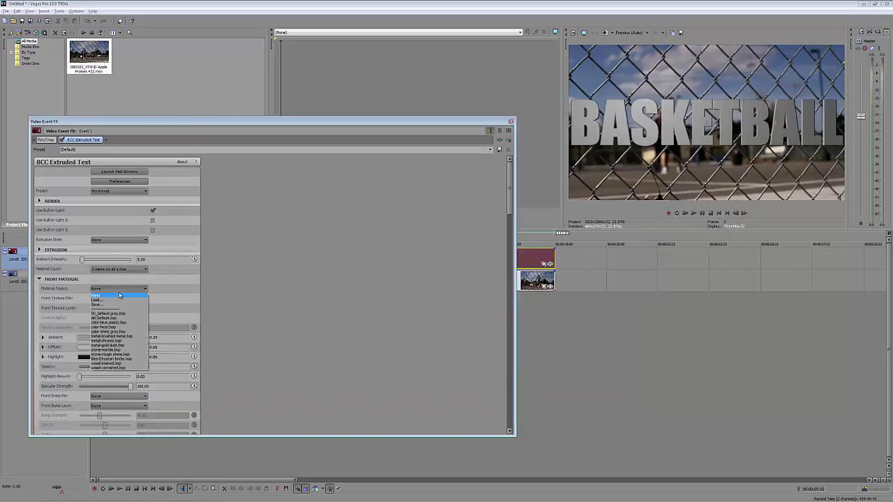
click(119, 323)
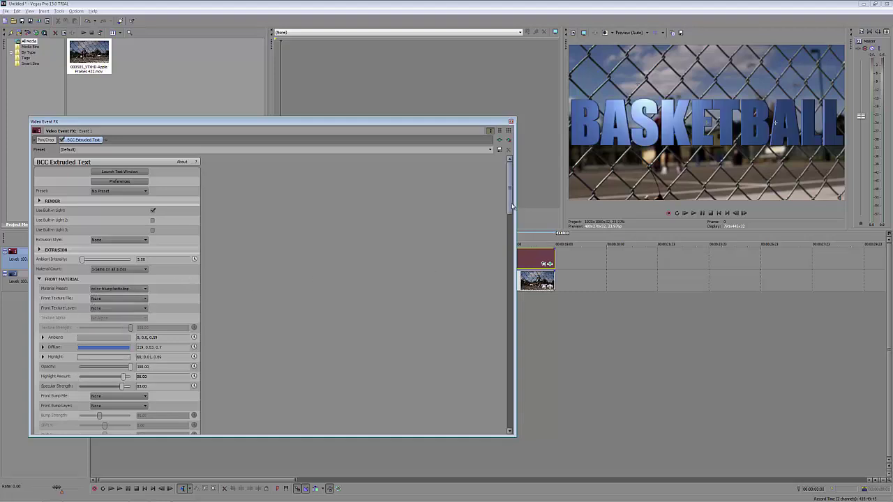
Step: Reduce the title's Master Scale to about 73% and close the Video Event FX window
drag(509, 203, 518, 293)
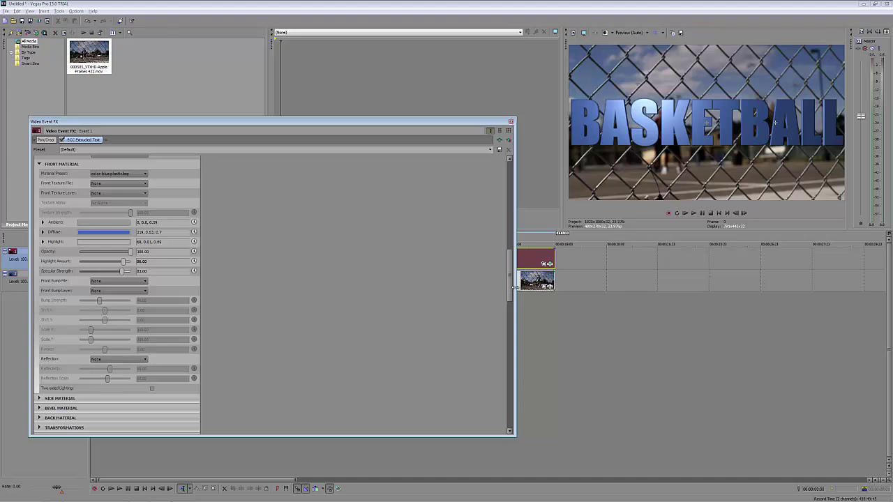
scroll(159, 305, down, 5)
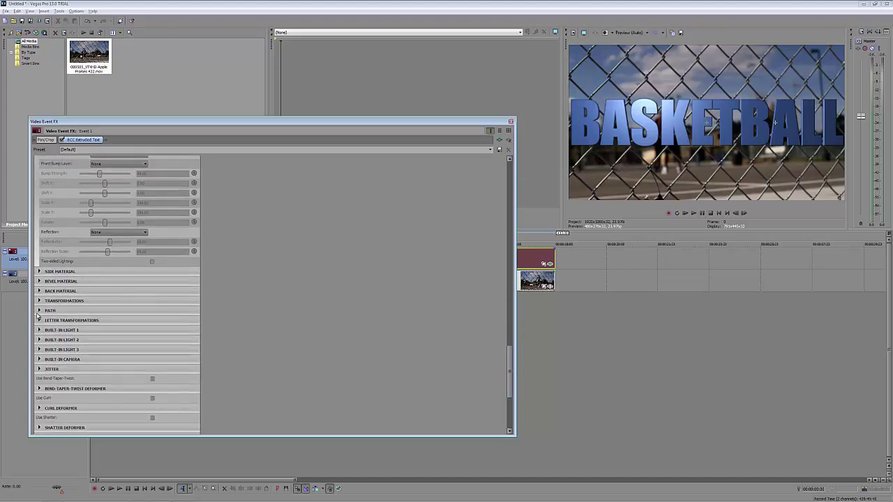
click(39, 301)
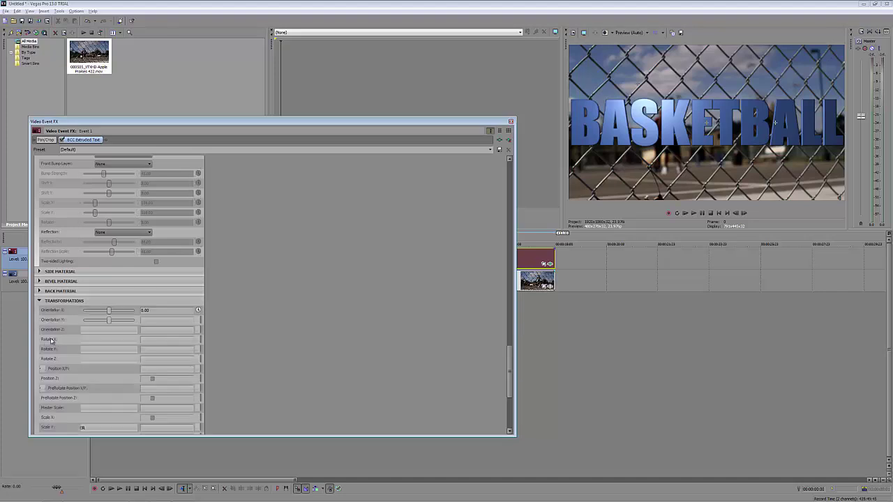
drag(93, 411, 91, 413)
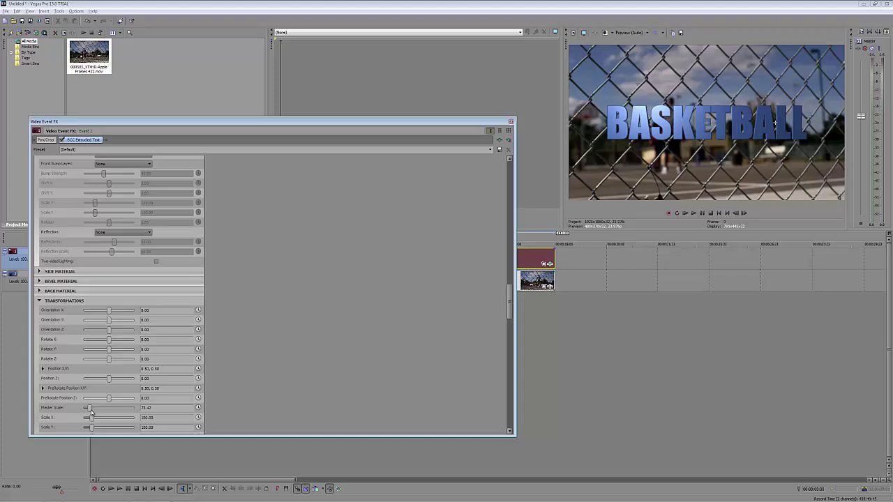
click(512, 122)
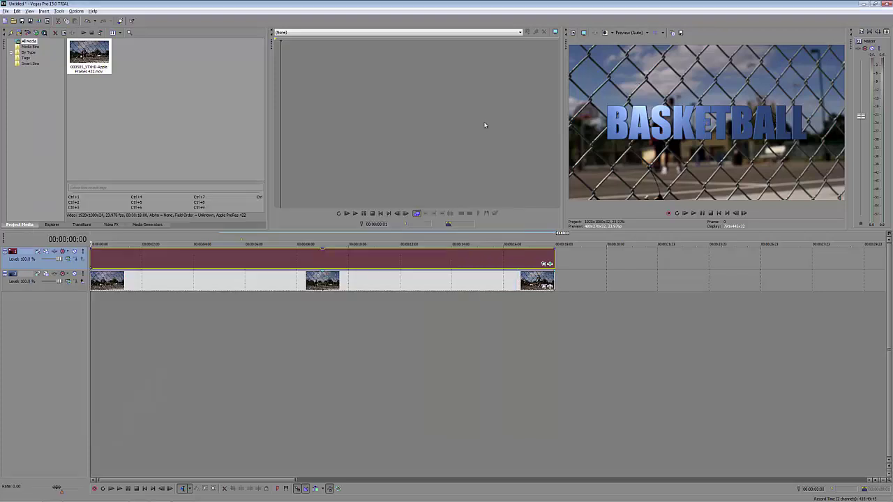
Step: Import Rampant_4K_Bonus_Flares_015 from the Rampant_4K_Bonus_Flares_001 folder via File > Import > Media
click(5, 12)
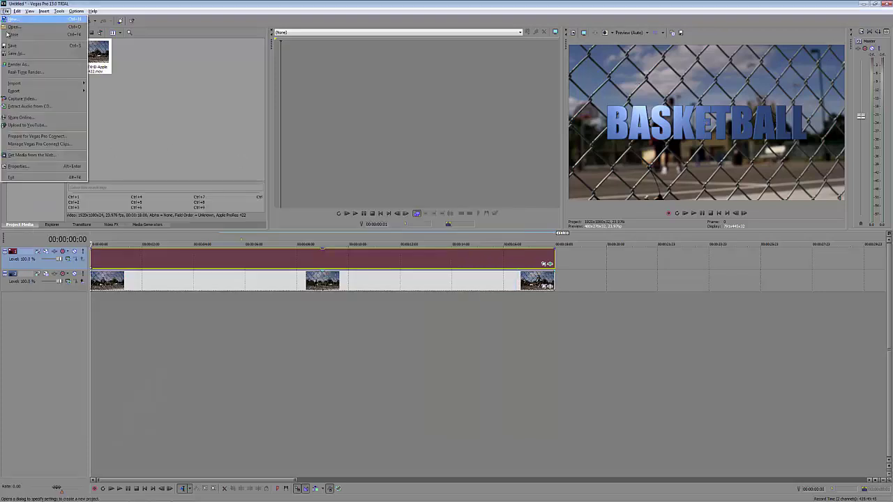
mouse_move(19, 83)
click(107, 82)
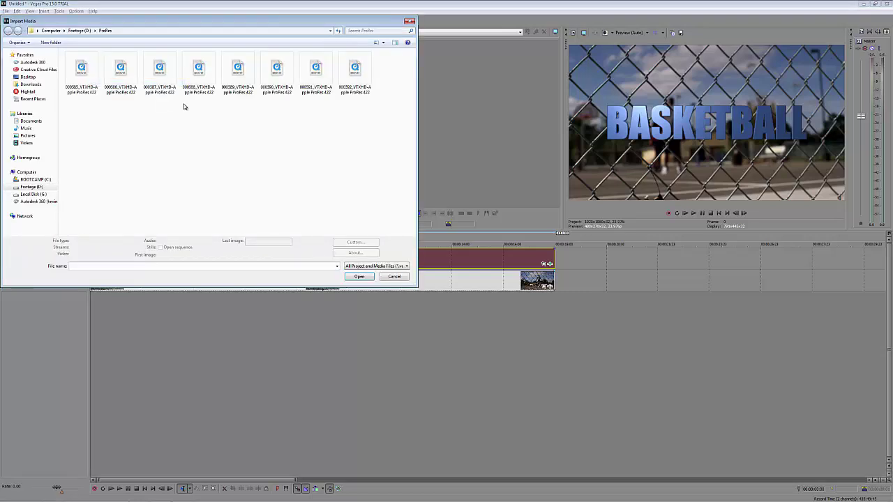
key(alt+Up)
double_click(85, 71)
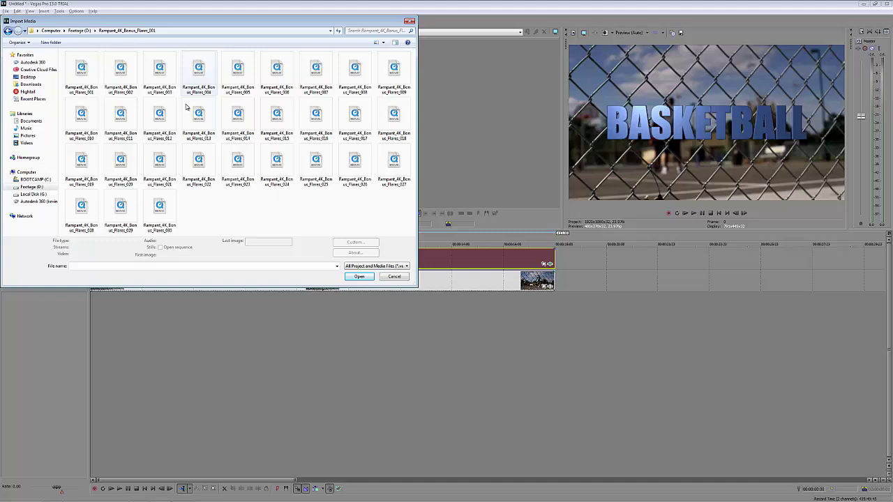
click(276, 117)
click(359, 277)
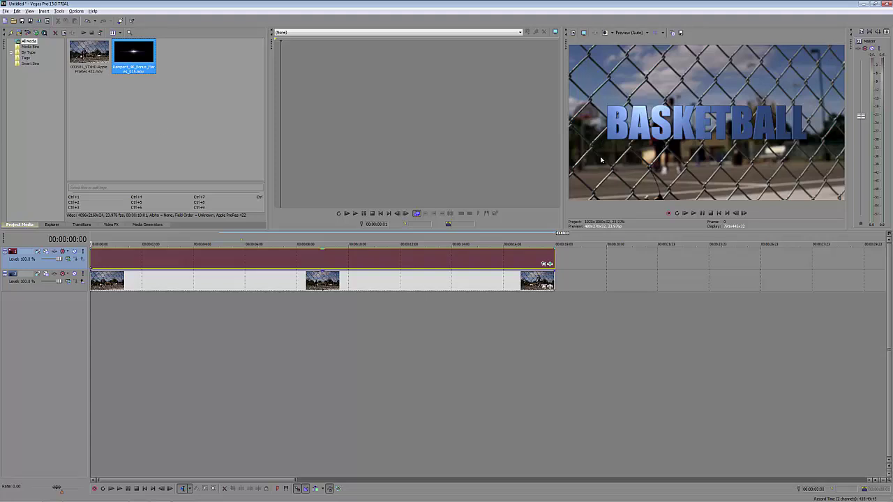
Step: Place the flare clip on a new top video track and cue the cursor to 00:00:06:16
right_click(213, 309)
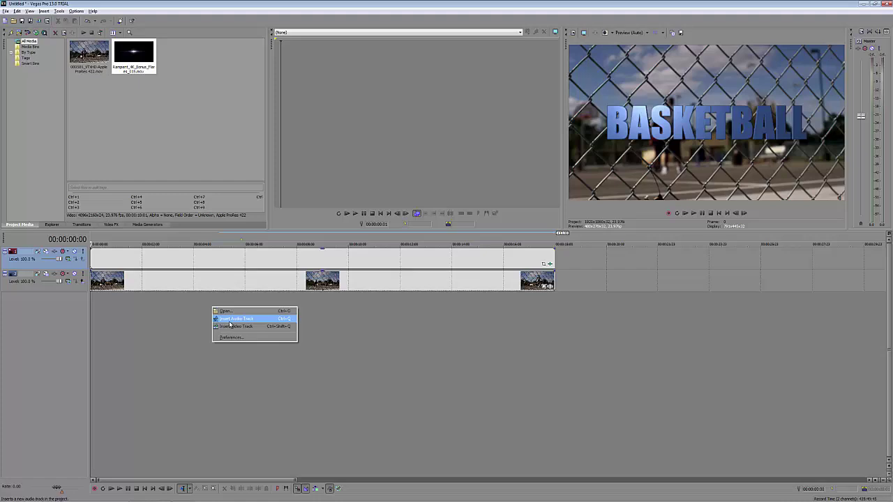
click(232, 326)
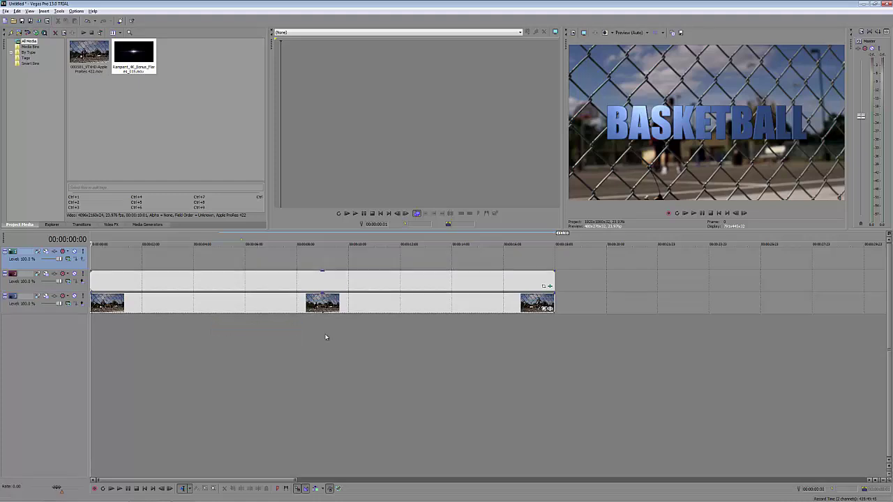
click(135, 53)
drag(143, 197, 149, 256)
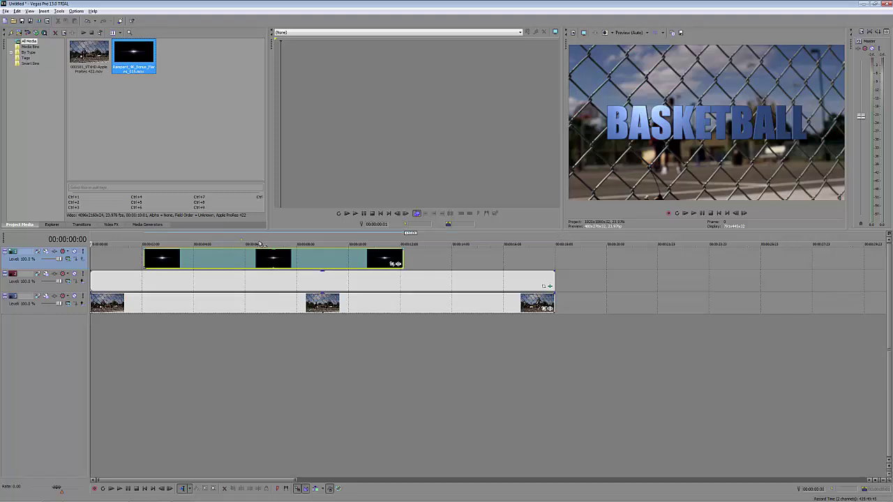
click(262, 244)
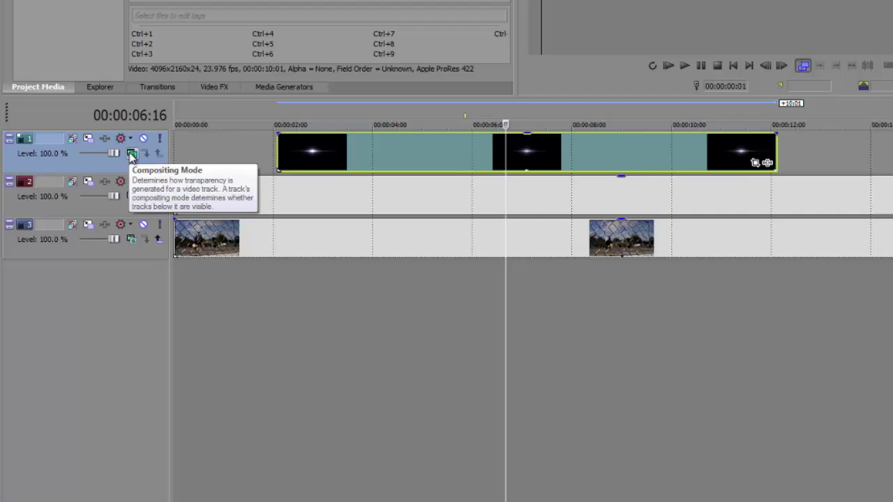
Step: Set the flare track's compositing mode to Add, after briefly trying Screen
click(131, 154)
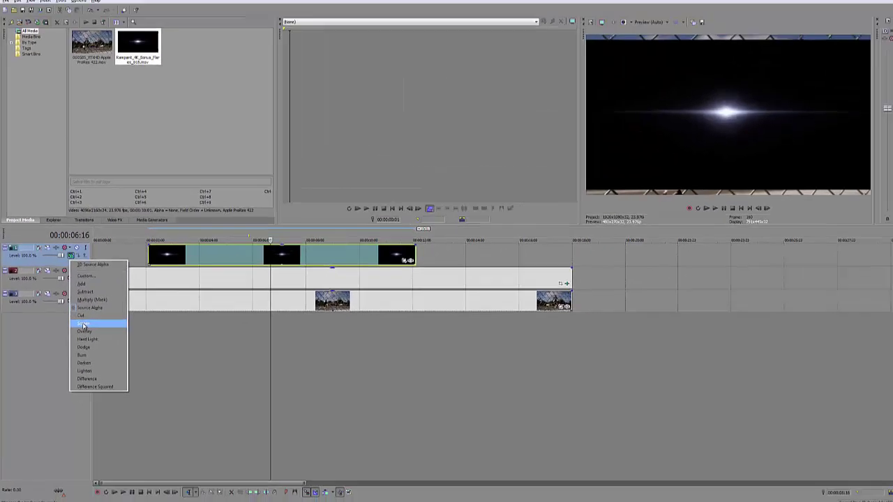
click(151, 280)
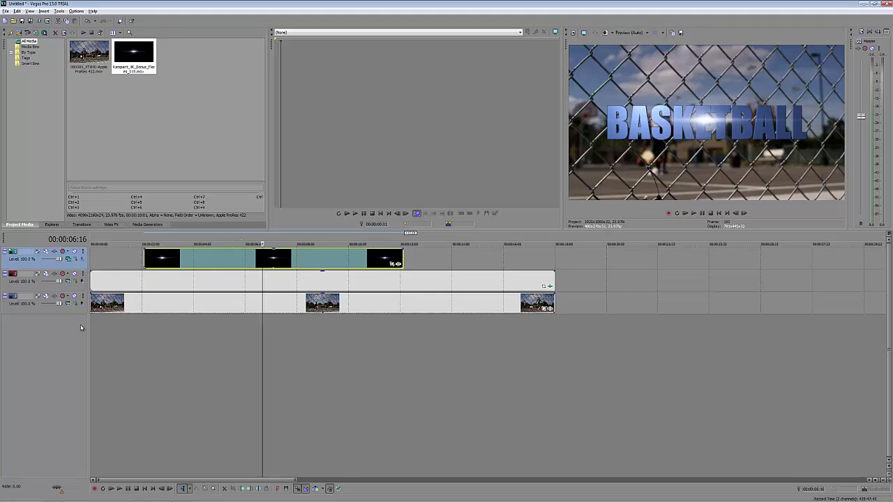
click(68, 259)
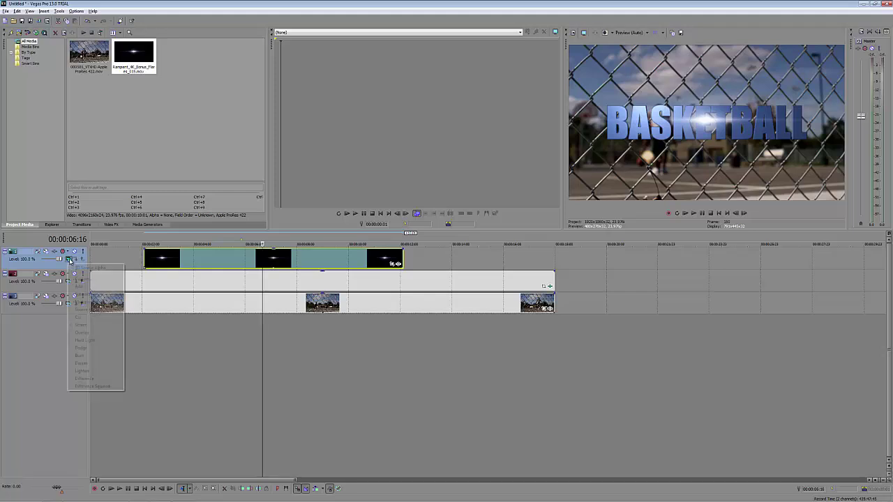
click(77, 286)
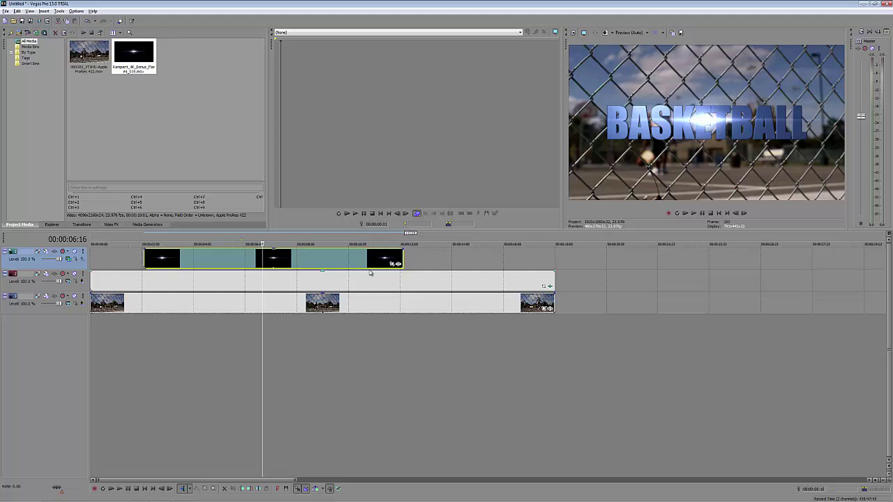
Step: In the flare event's Pan/Crop editor, try adjusting the framing, then undo back to default
click(393, 264)
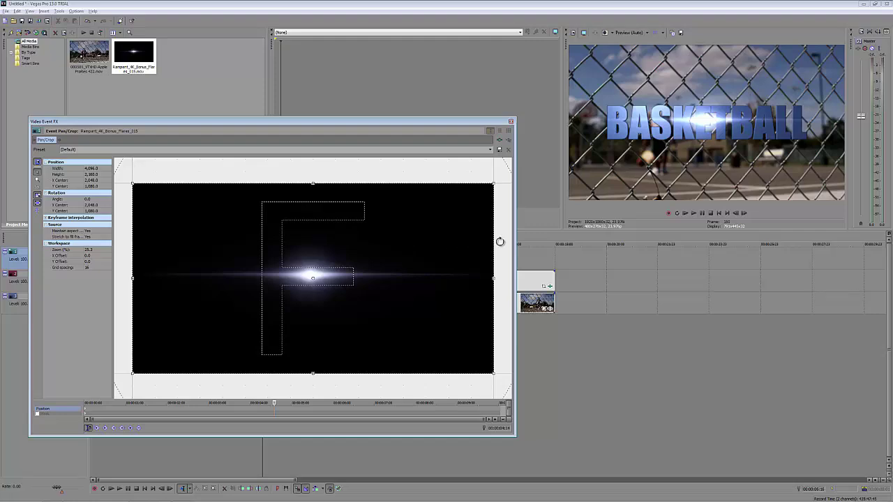
scroll(507, 245, down, 3)
drag(426, 218, 453, 205)
drag(434, 242, 411, 290)
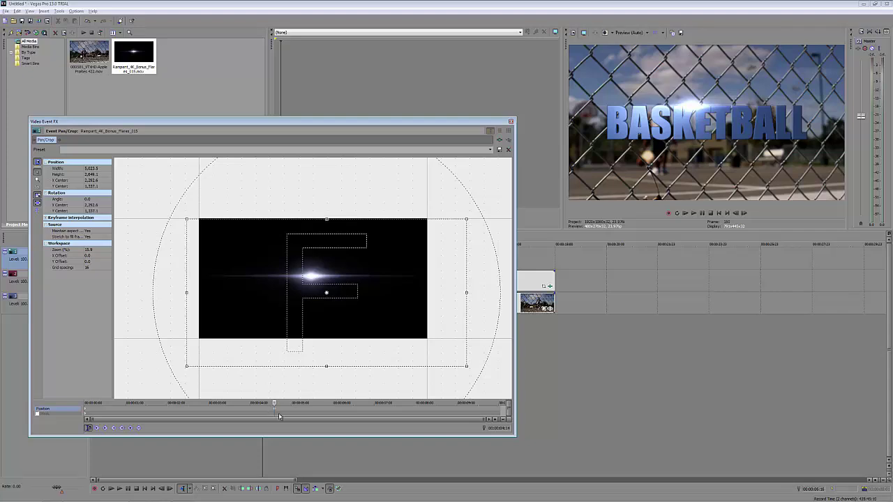
key(ctrl+z)
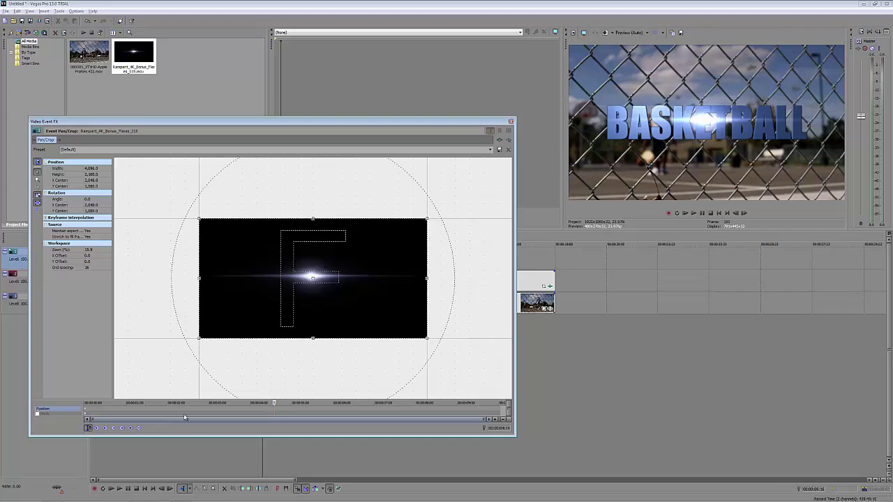
Step: Set different start and end frame positions so the flare moves, then preview the motion
click(248, 403)
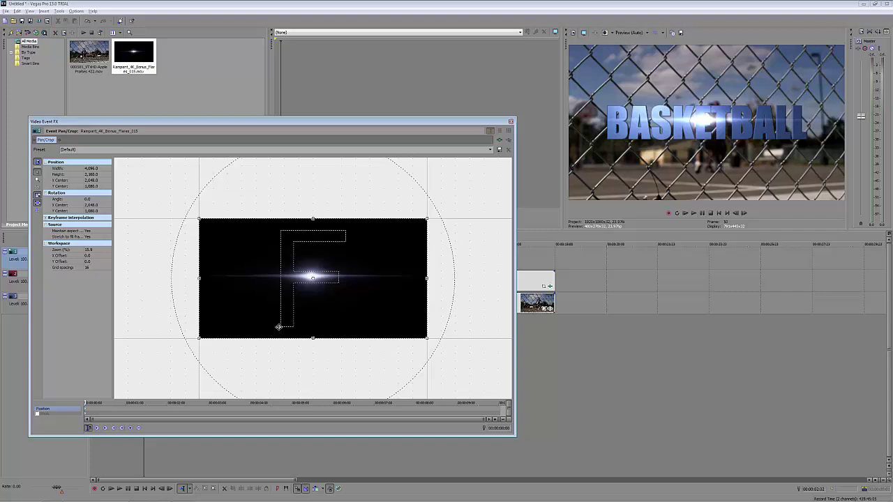
drag(330, 312, 342, 324)
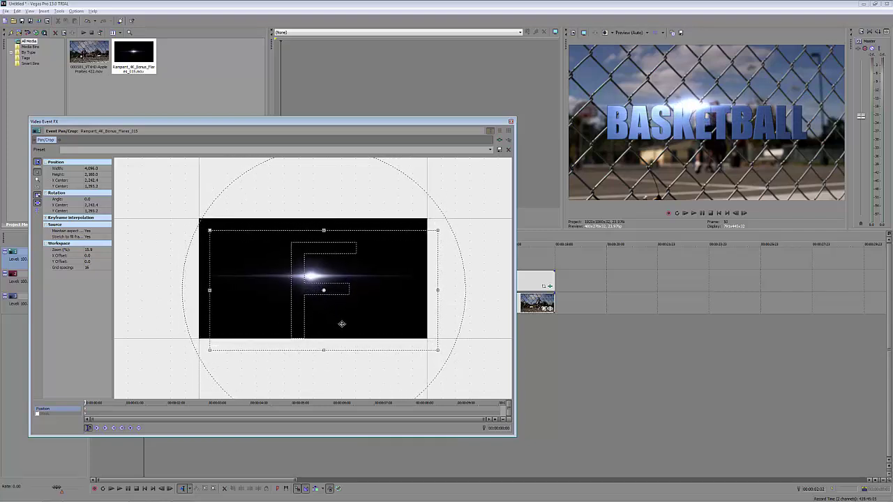
click(492, 409)
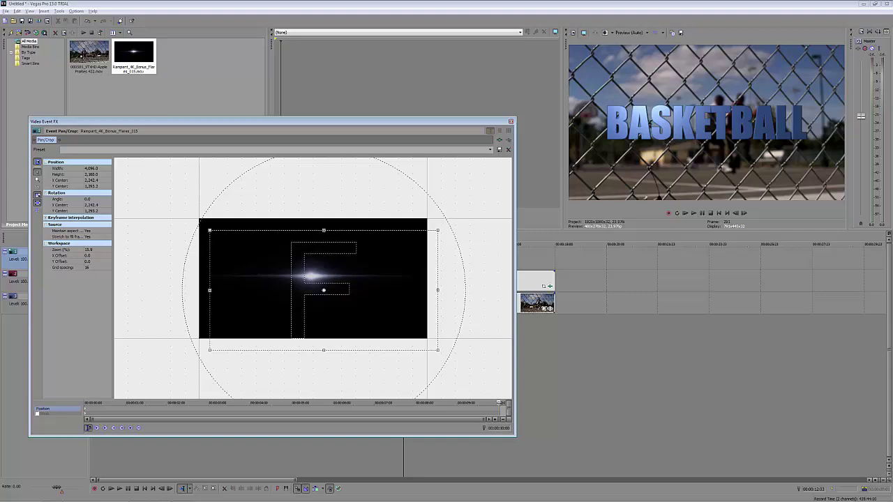
click(499, 403)
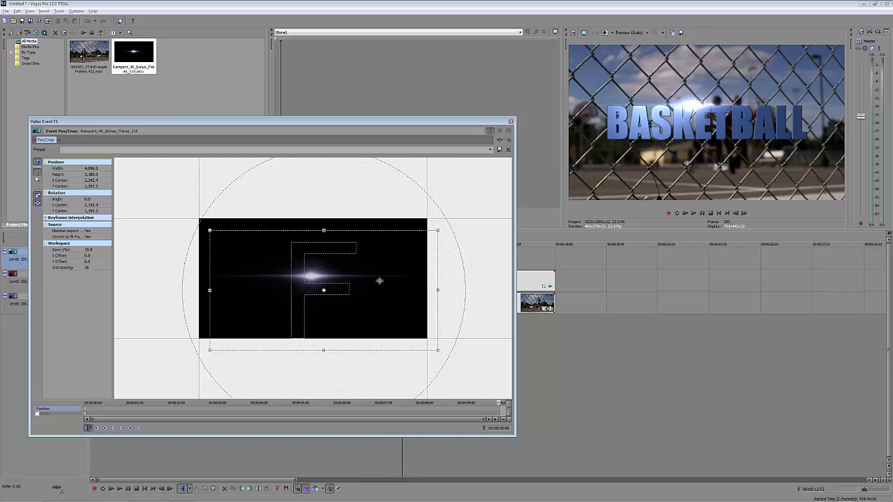
drag(392, 280, 364, 279)
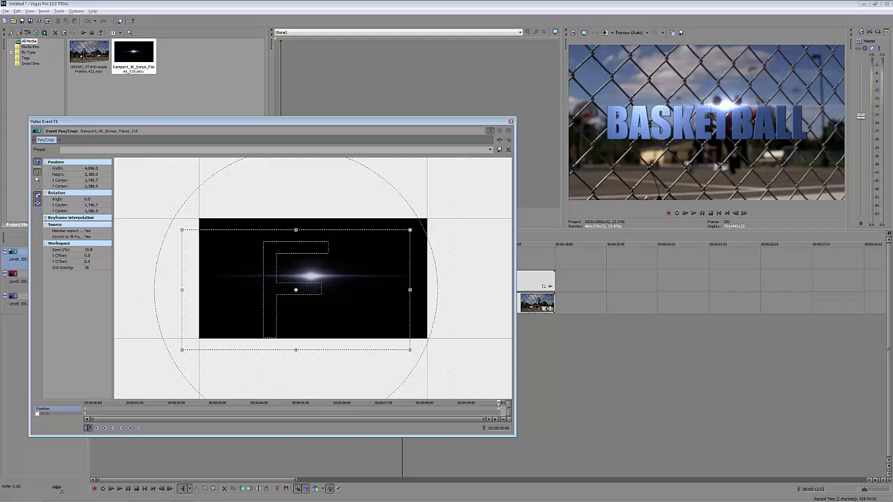
key(space)
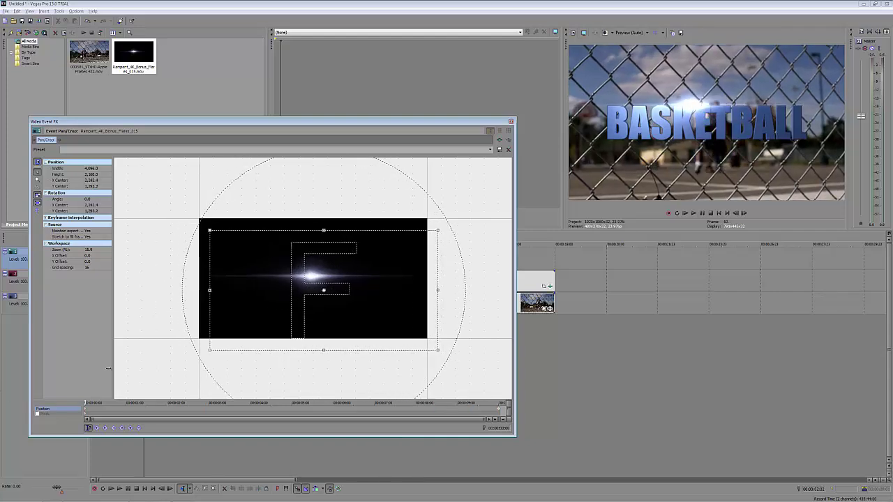
key(space)
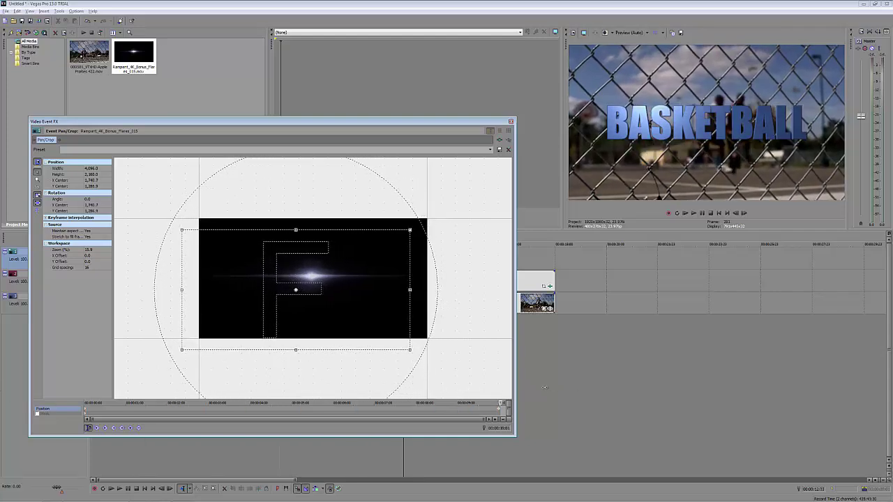
key(space)
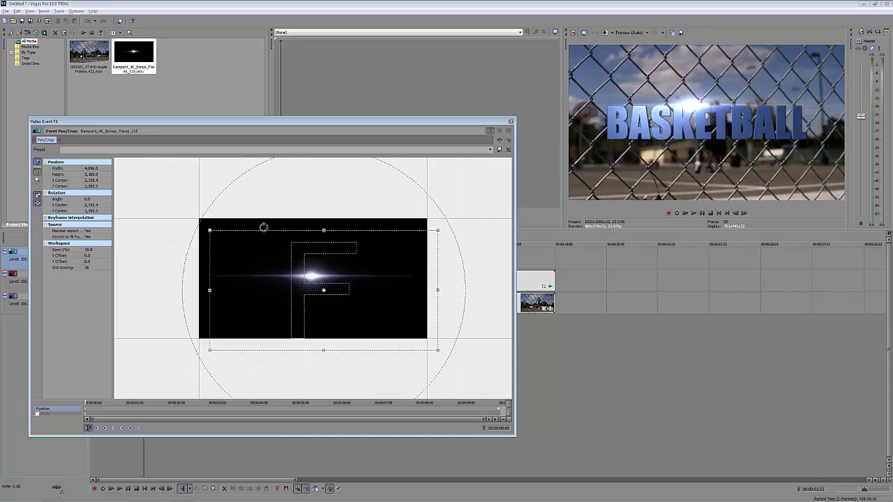
Step: Close Pan/Crop and add a fade-in with a curved fade type to the flare clip
click(511, 122)
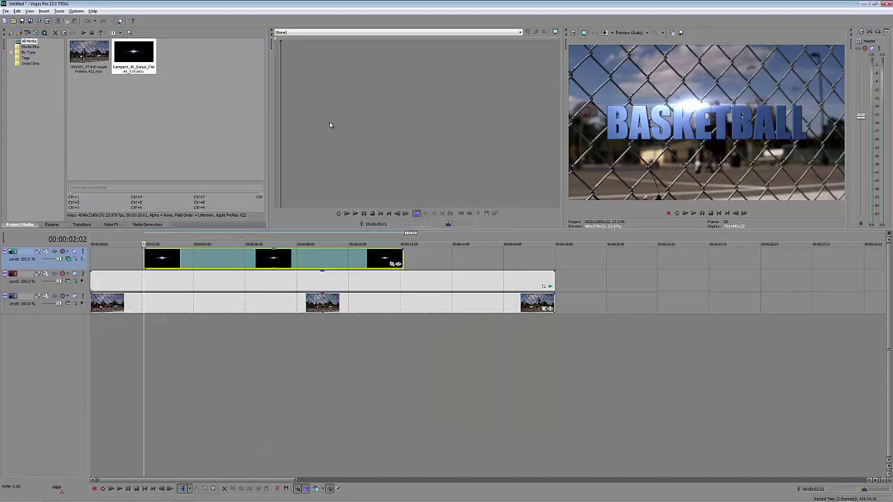
drag(143, 249, 161, 249)
right_click(164, 251)
mouse_move(195, 240)
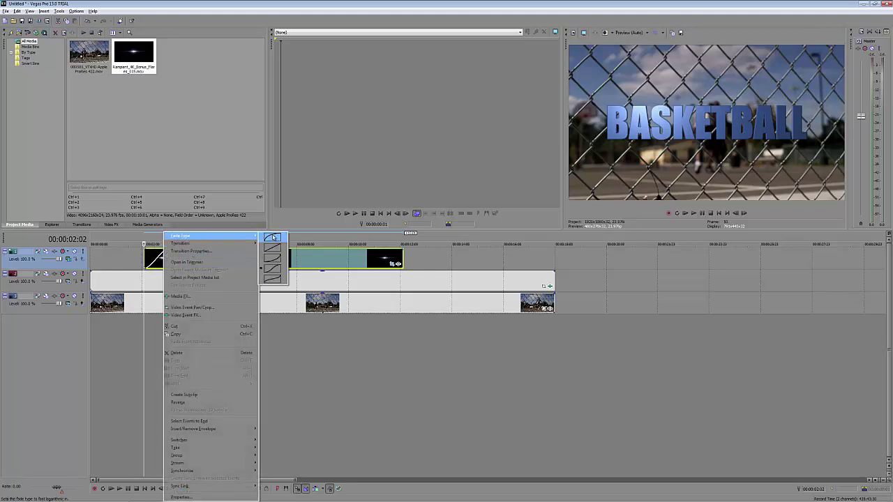
click(273, 242)
Step: Add a fade-out with a curved fade type at the clip's end, then play back
drag(401, 250, 399, 258)
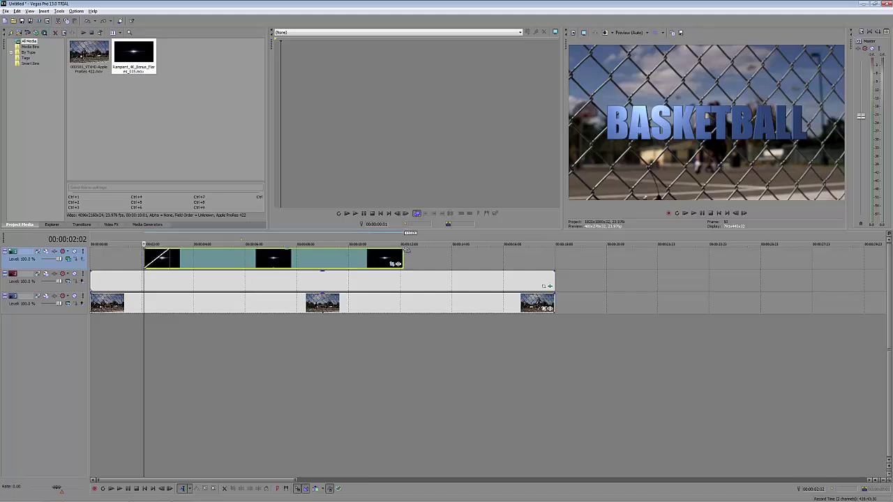
right_click(387, 254)
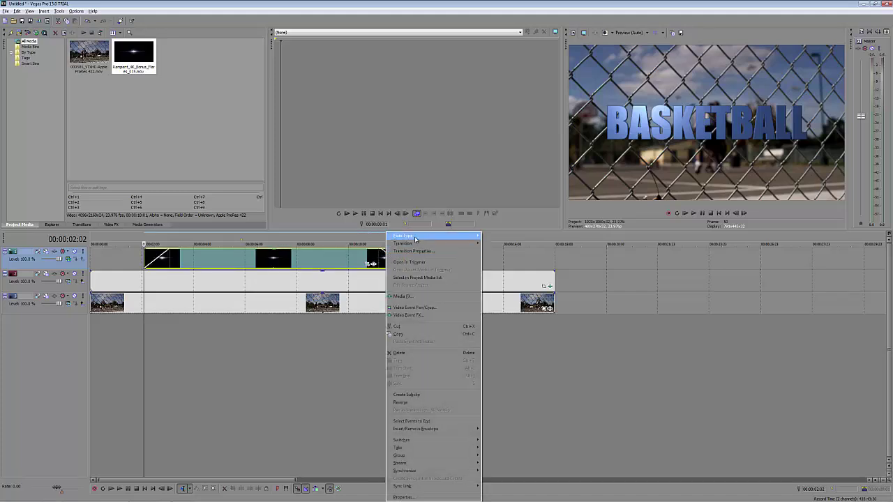
mouse_move(404, 235)
click(494, 248)
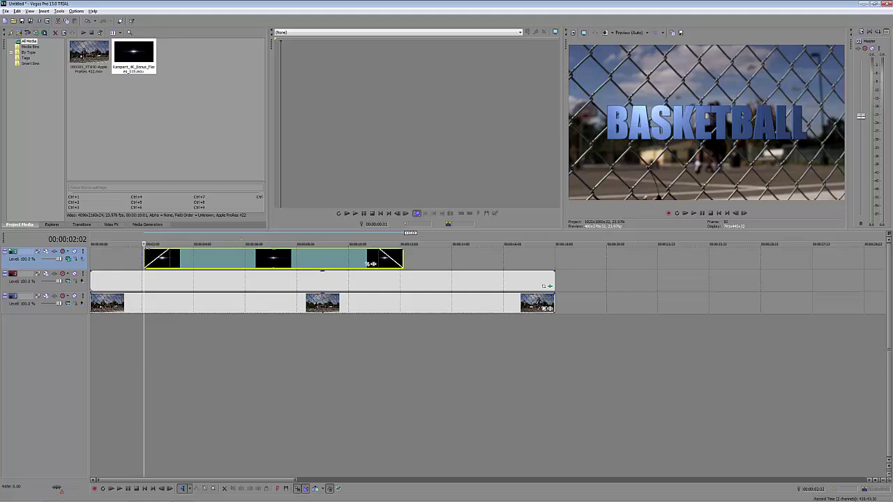
key(space)
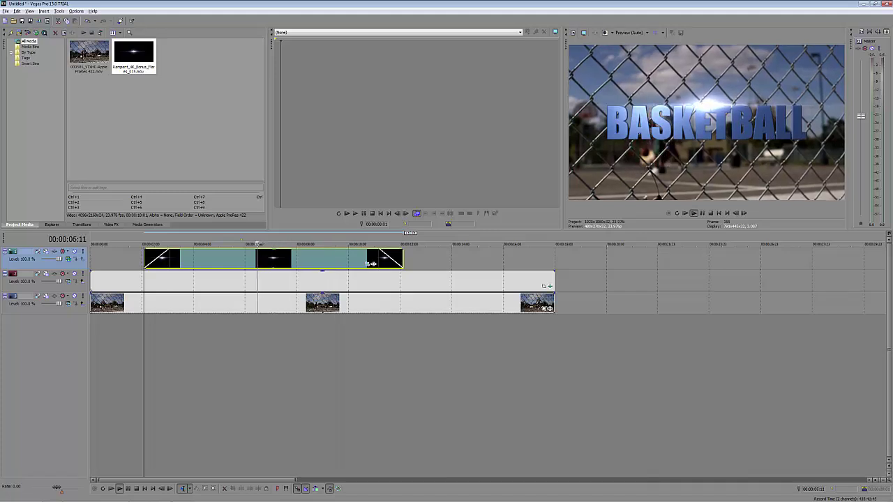
key(l)
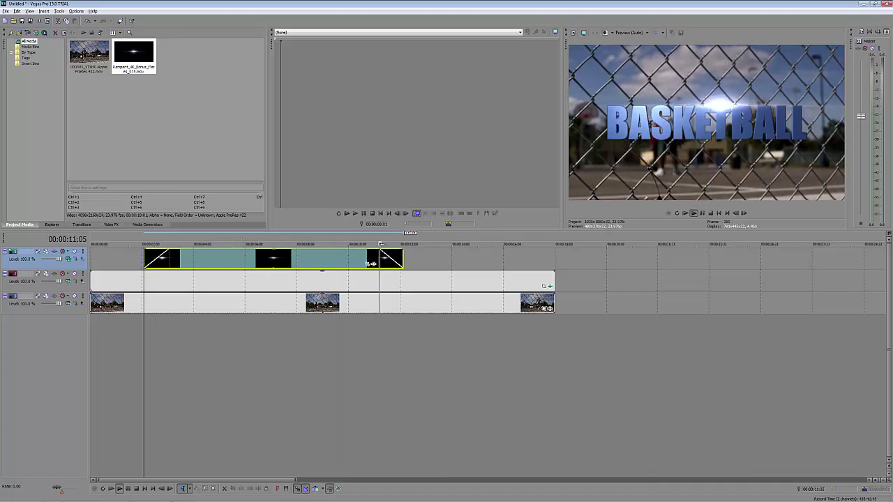